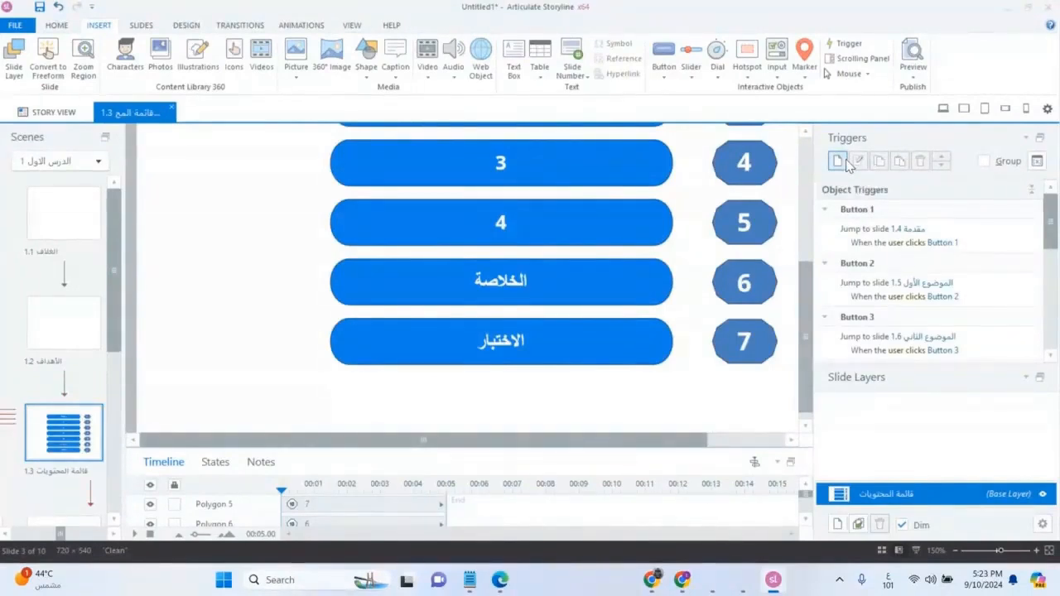
Step: Show the whole scene map in Story View and close the open table-of-contents slide (قائمة المحتويات)
{"action": "left_click", "coordinate": [46, 111]}
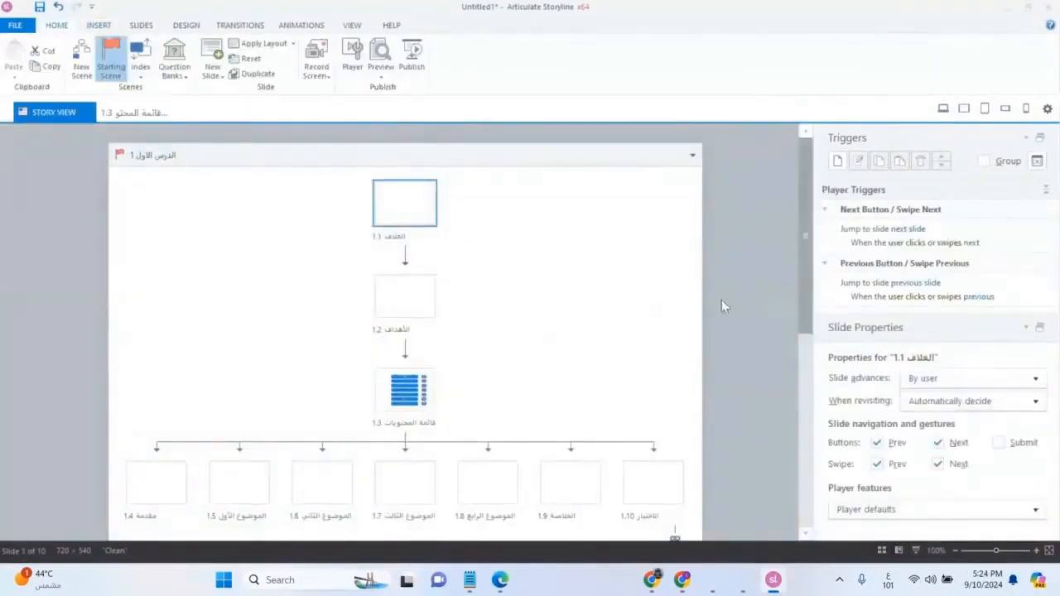
{"action": "left_click_drag", "start_coordinate": [805, 238], "coordinate": [829, 321]}
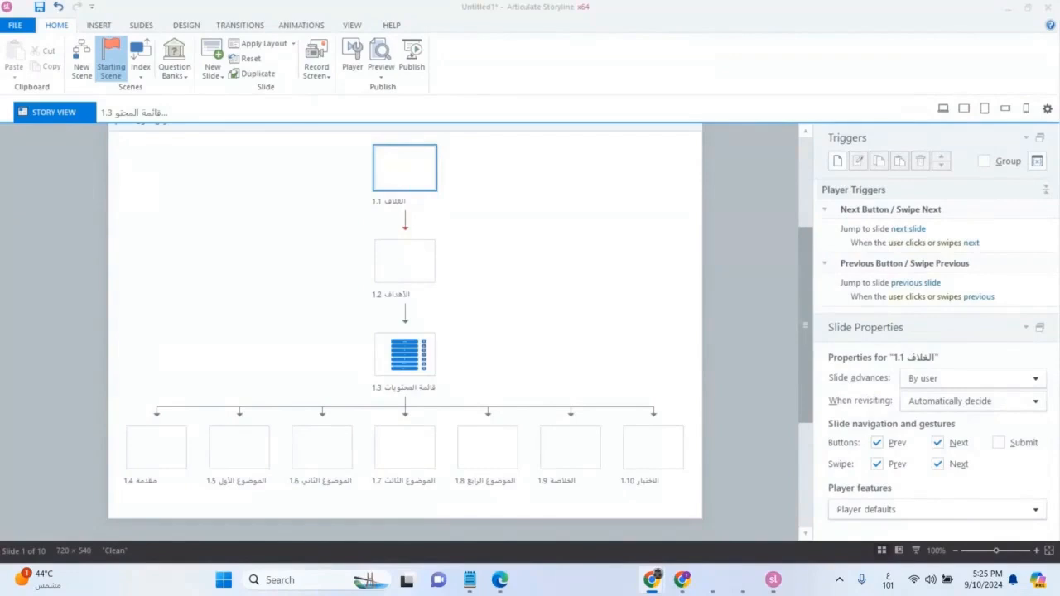
{"action": "left_click", "coordinate": [616, 319]}
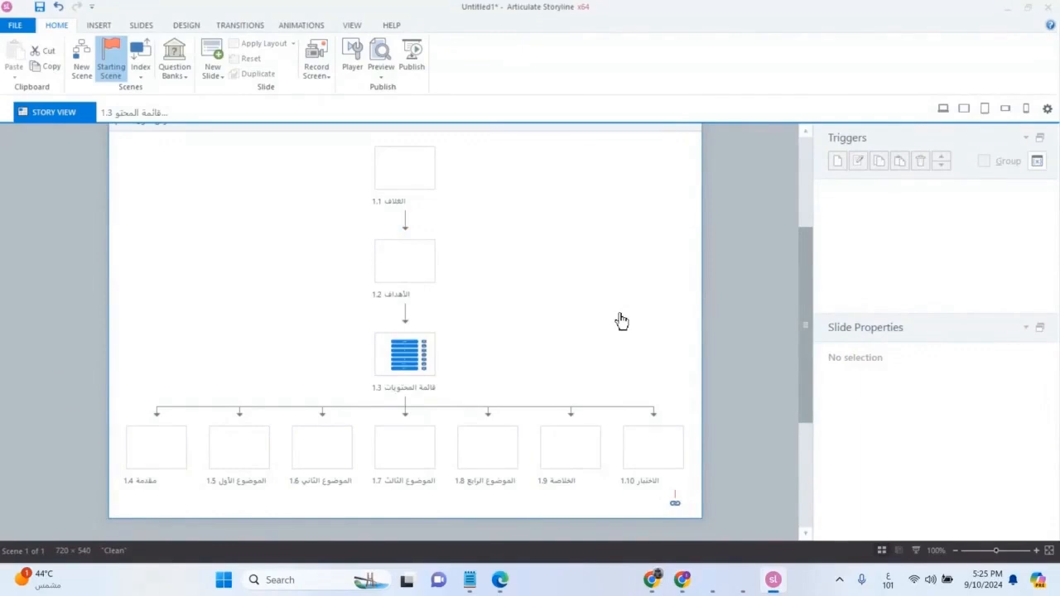
{"action": "left_click", "coordinate": [156, 113]}
{"action": "left_click", "coordinate": [171, 108]}
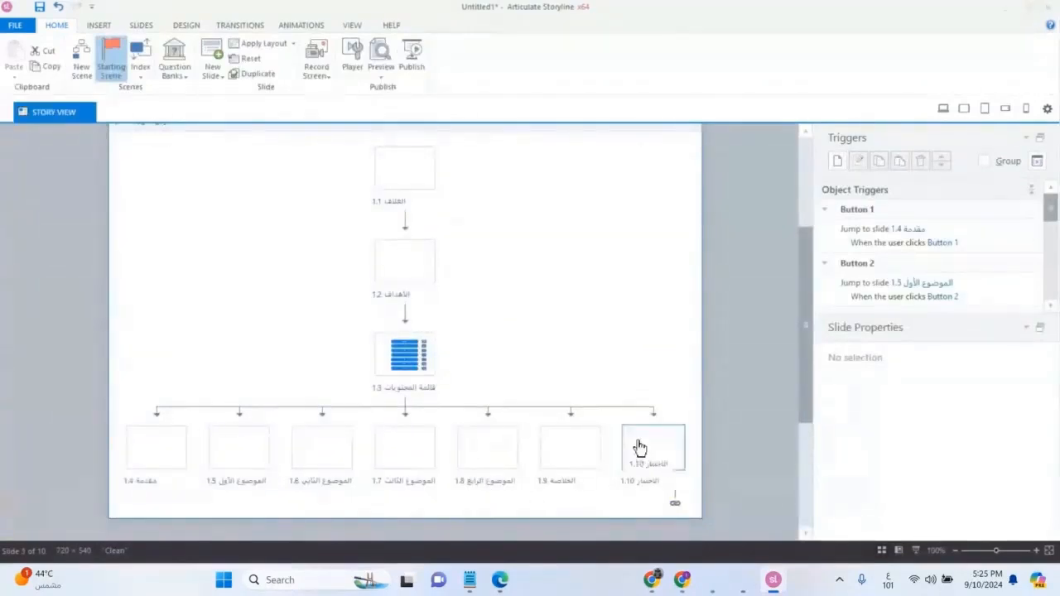
Step: Duplicate slide 1.5, الموضوع الأول, so the first topic has a second slide beneath it
{"action": "left_click", "coordinate": [249, 455]}
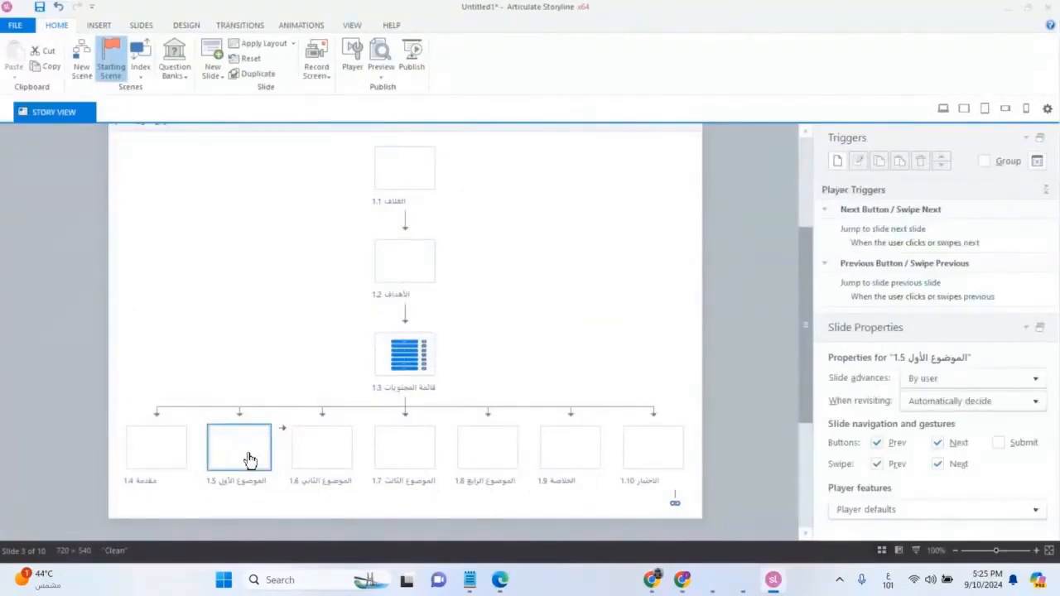
{"action": "right_click", "coordinate": [250, 459]}
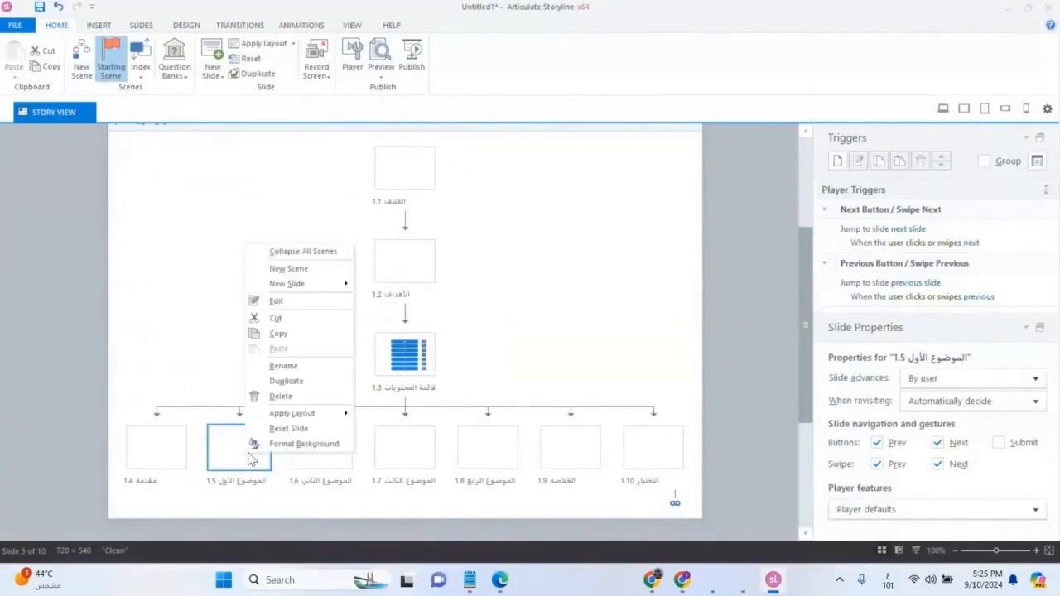
{"action": "left_click", "coordinate": [298, 381]}
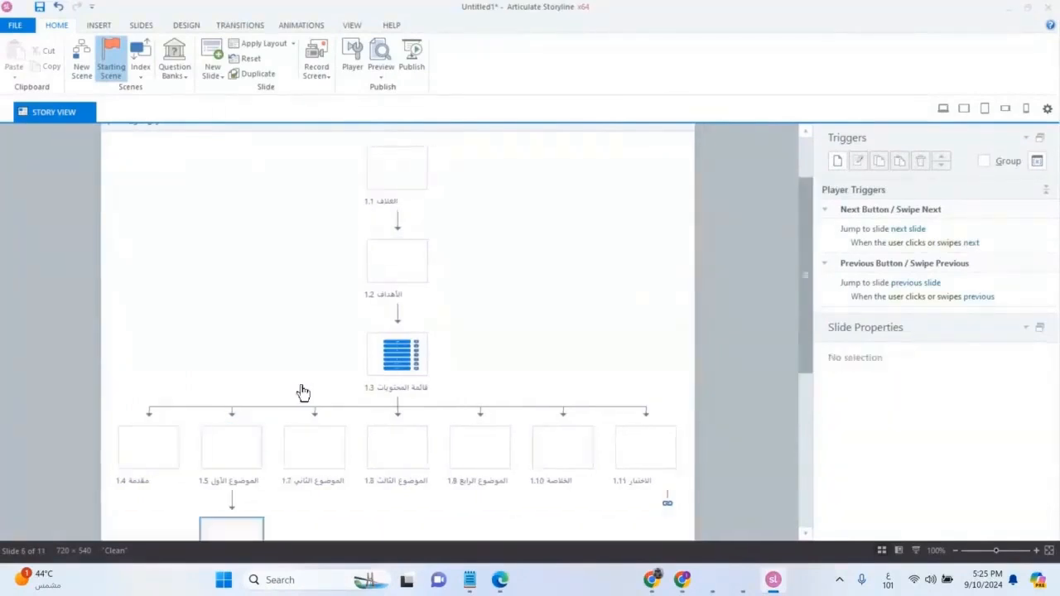
Step: Duplicate the الموضوع الثاني slide twice so the second topic's branch holds three slides
{"action": "left_click", "coordinate": [300, 407]}
{"action": "right_click", "coordinate": [298, 402]}
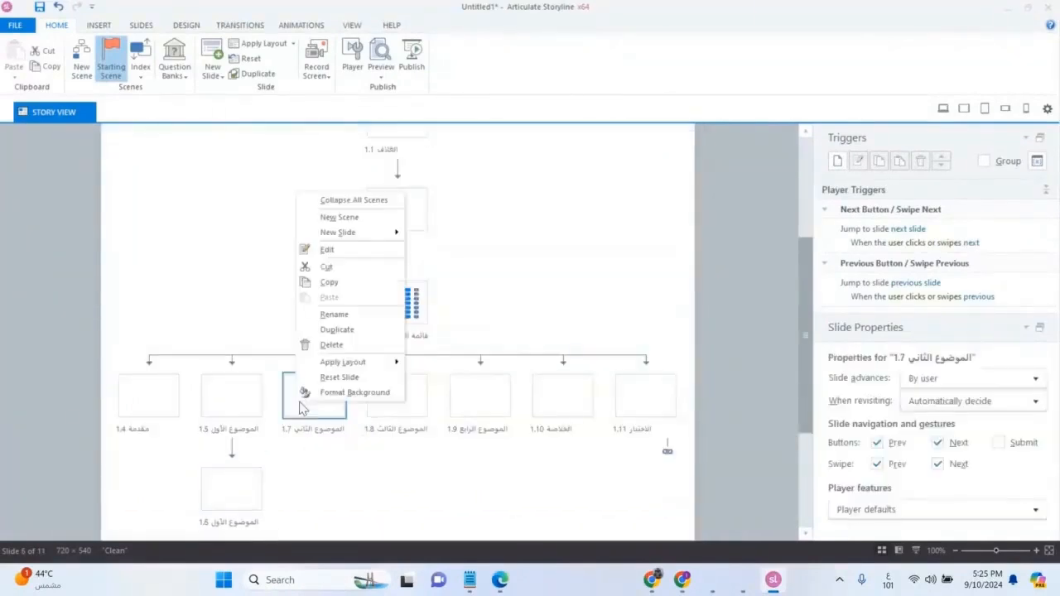
{"action": "left_click", "coordinate": [318, 330]}
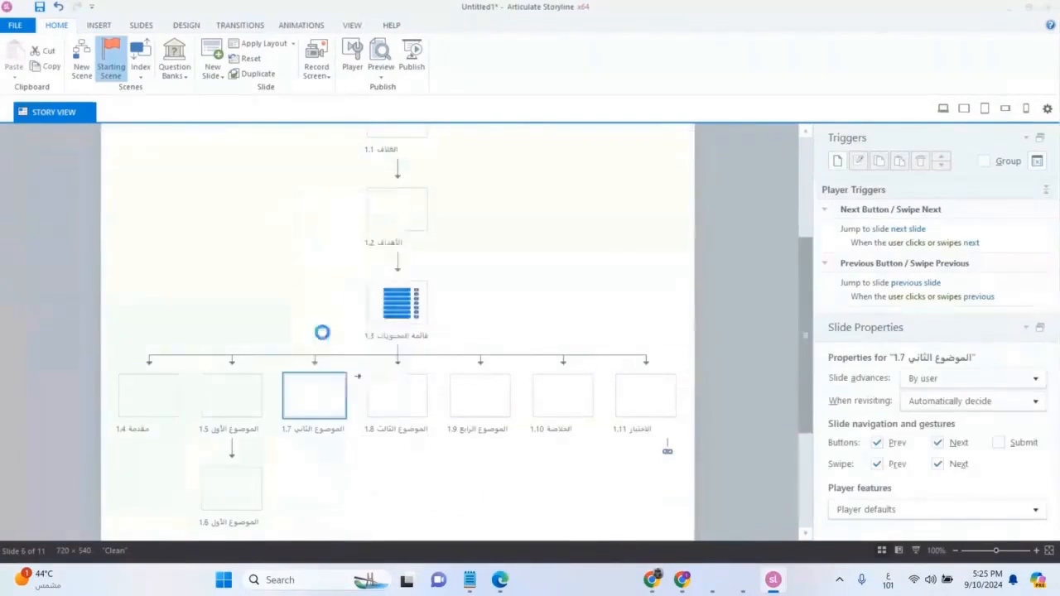
{"action": "right_click", "coordinate": [320, 439]}
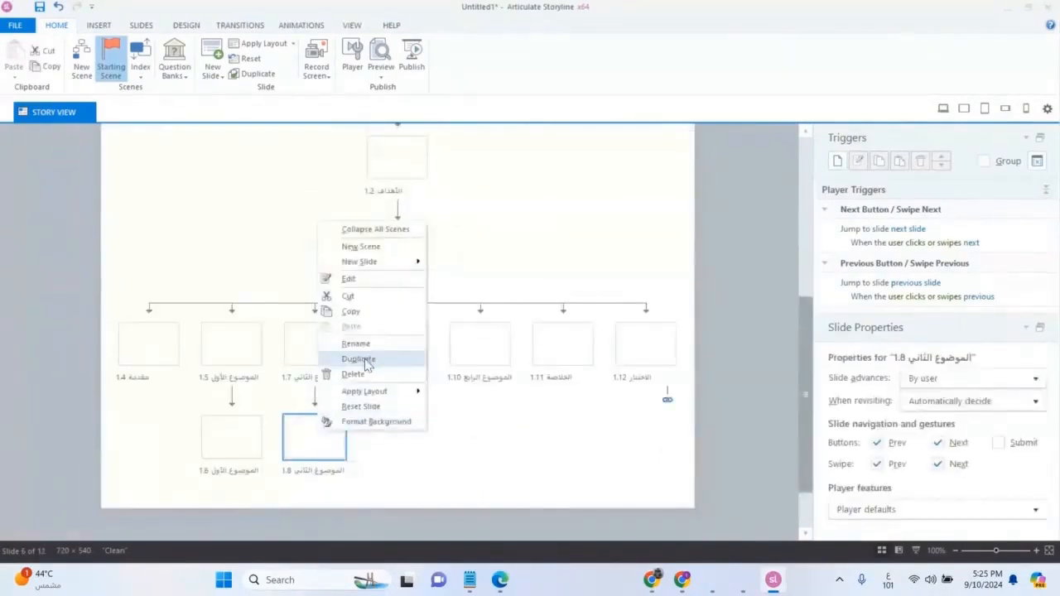
{"action": "left_click", "coordinate": [364, 358]}
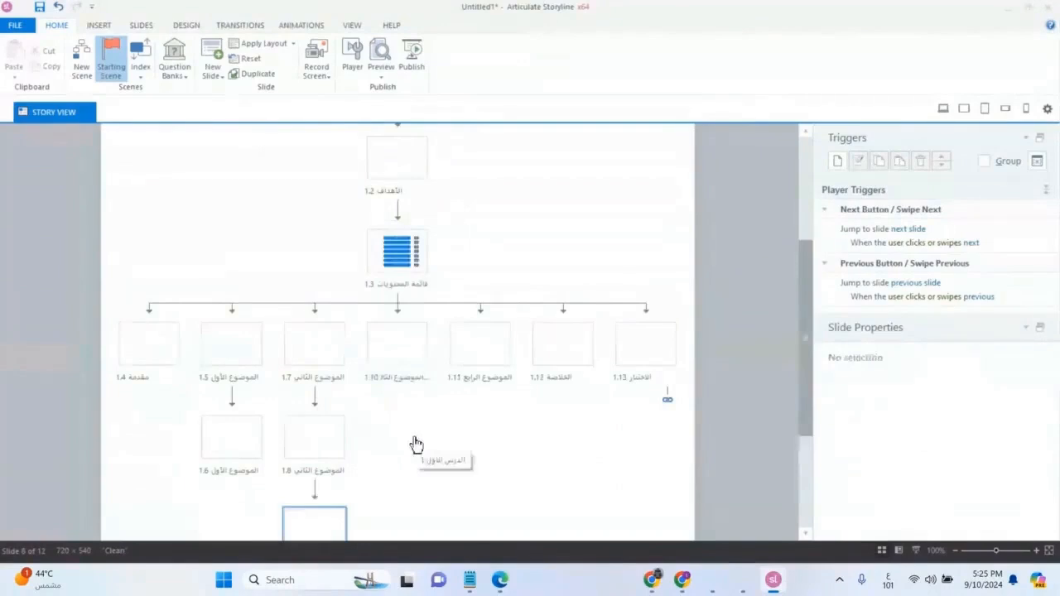
{"action": "left_click", "coordinate": [397, 294]}
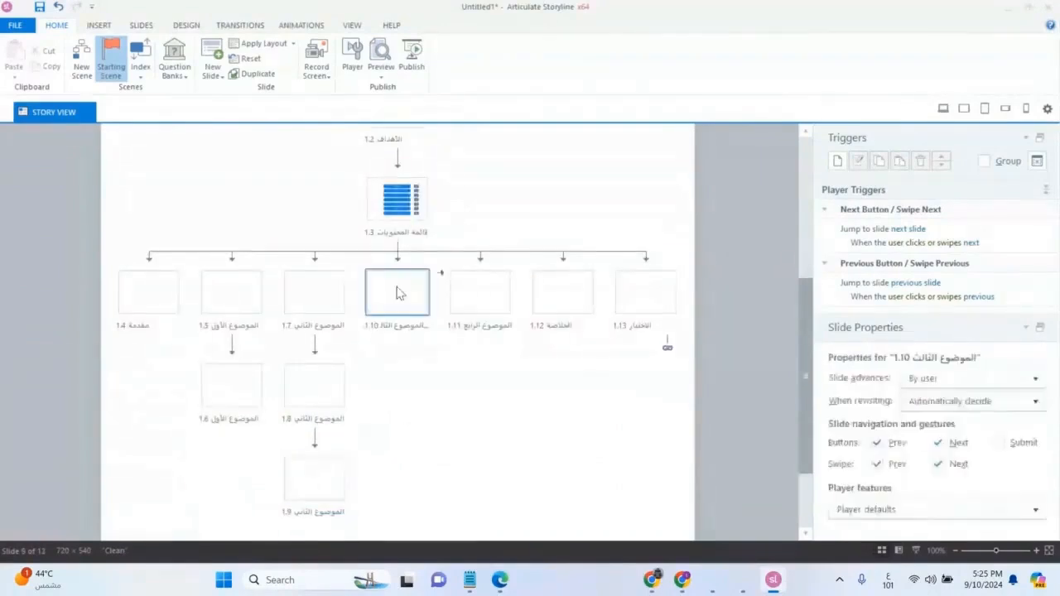
{"action": "right_click", "coordinate": [396, 289]}
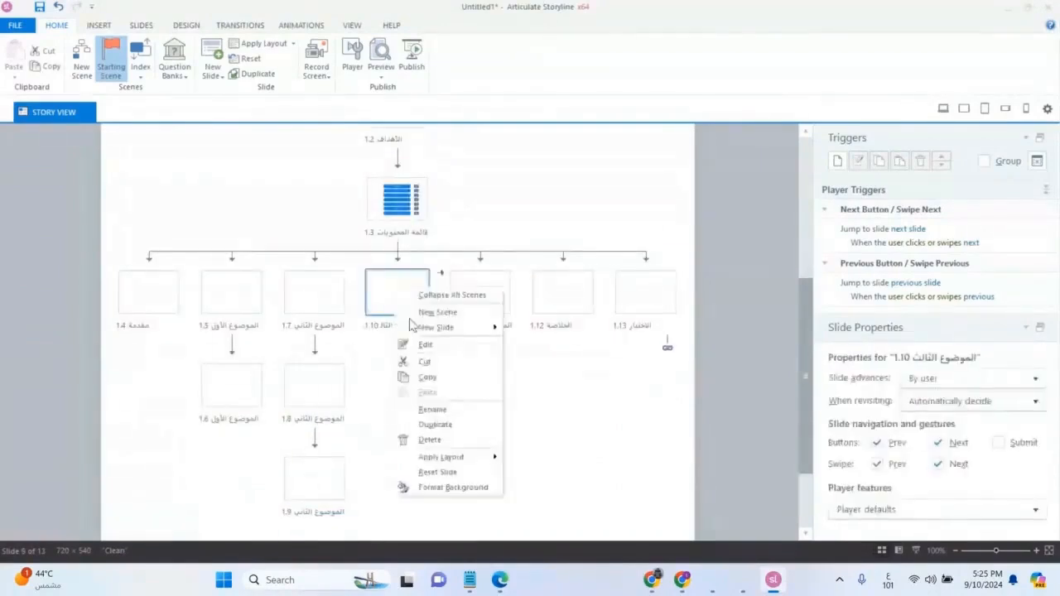
{"action": "left_click", "coordinate": [525, 431]}
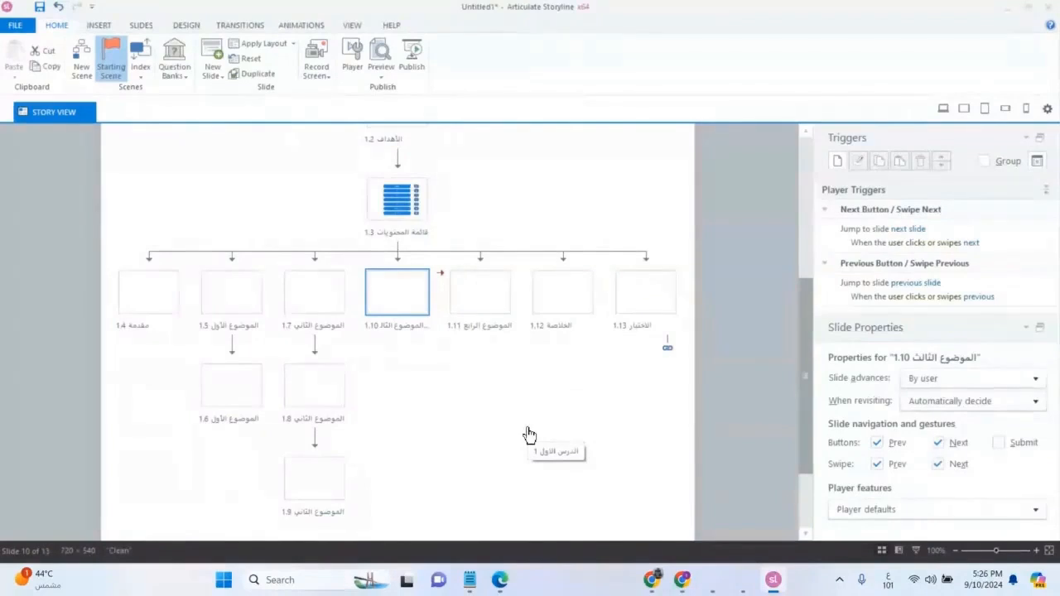
Step: Duplicate the الموضوع الرابع slide three times so the fourth topic's branch holds four slides
{"action": "left_click", "coordinate": [488, 309]}
{"action": "right_click", "coordinate": [489, 310]}
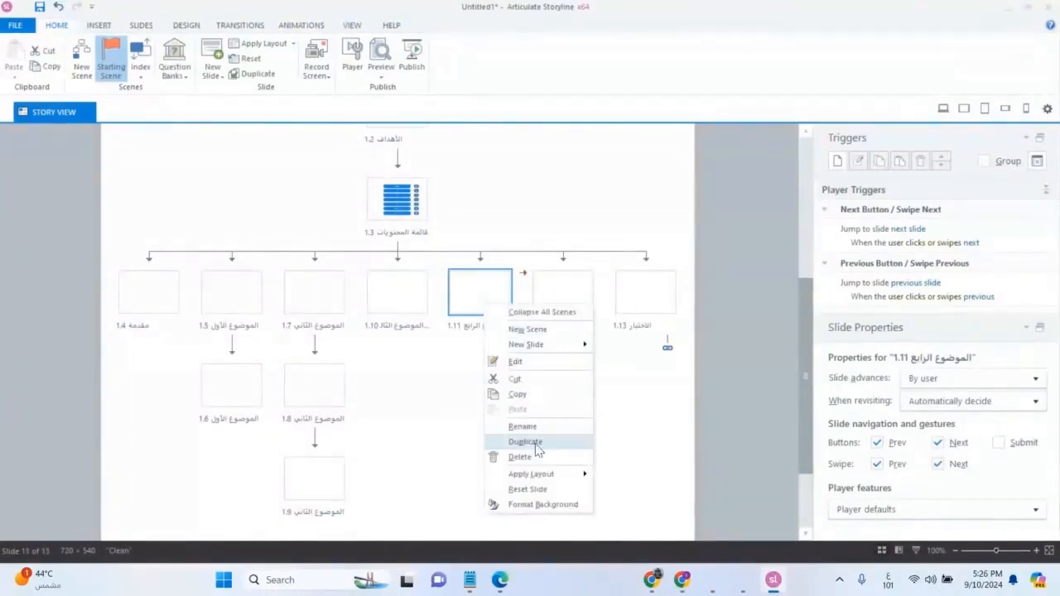
{"action": "left_click", "coordinate": [507, 439]}
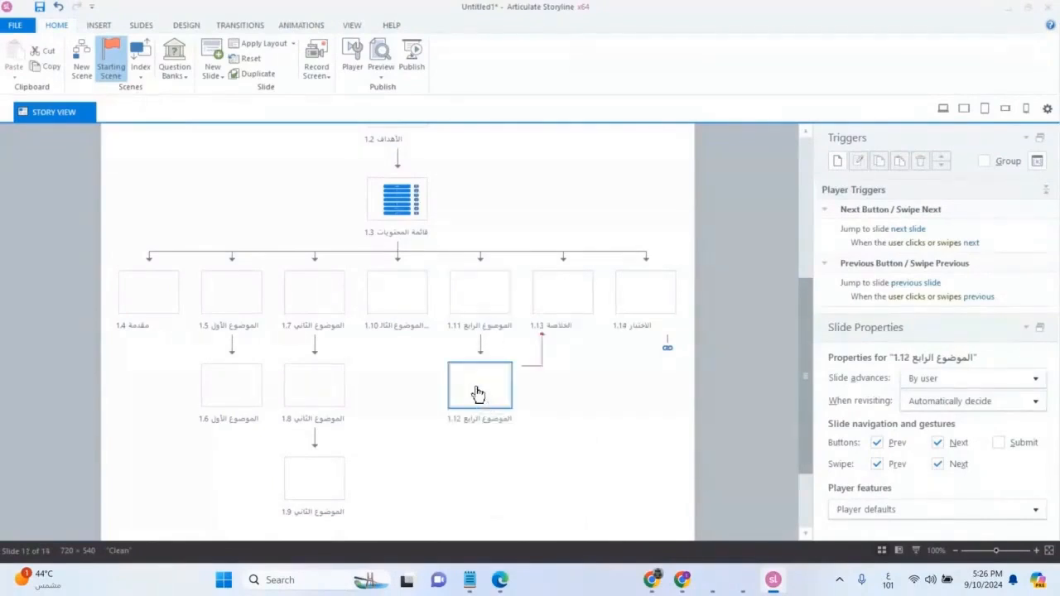
{"action": "right_click", "coordinate": [476, 389]}
{"action": "left_click", "coordinate": [512, 316]}
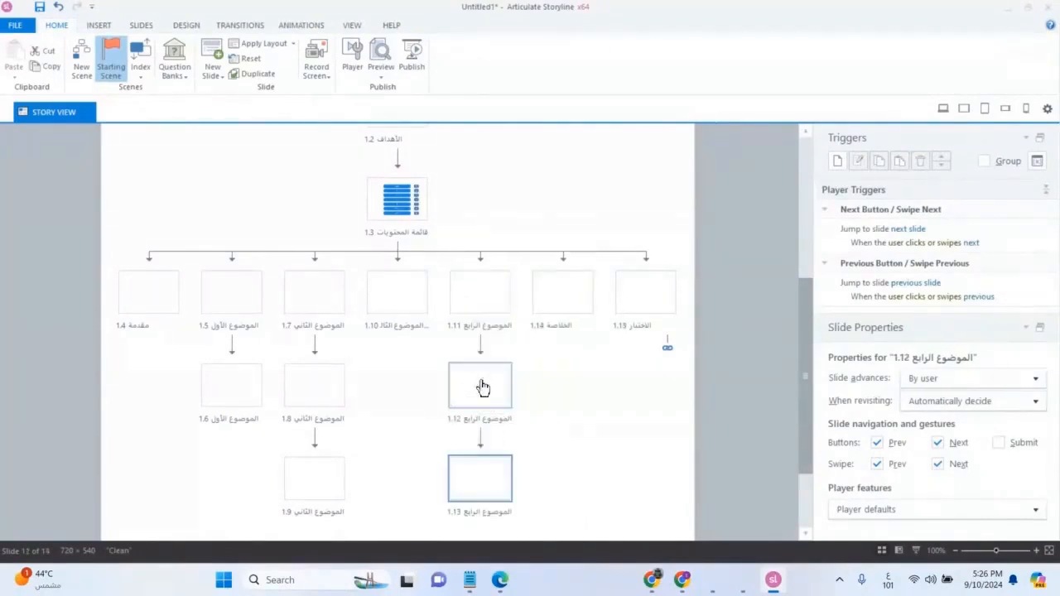
{"action": "right_click", "coordinate": [464, 487]}
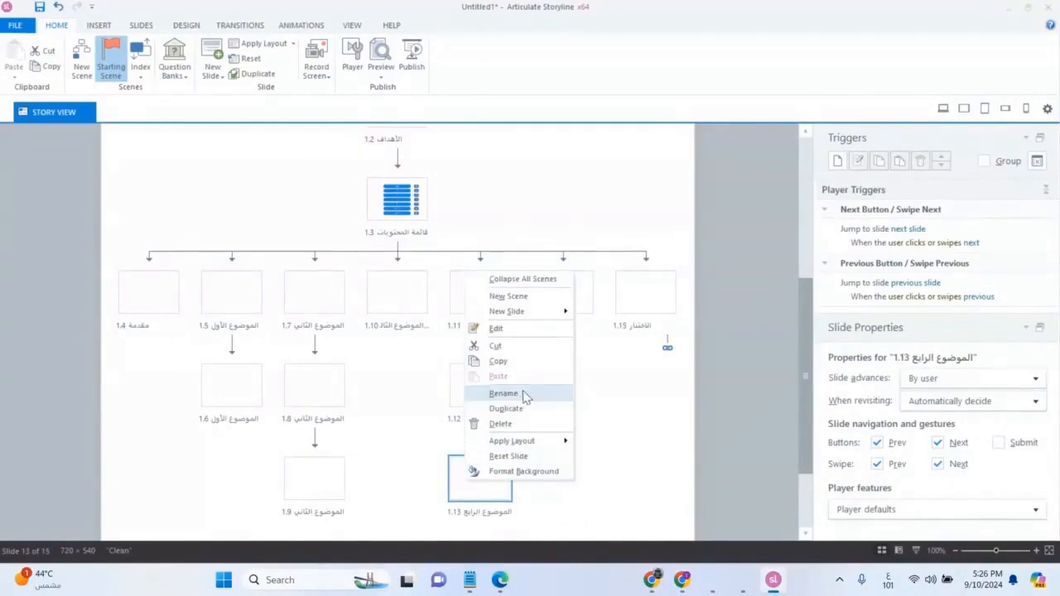
{"action": "left_click", "coordinate": [531, 414]}
{"action": "left_click", "coordinate": [378, 443]}
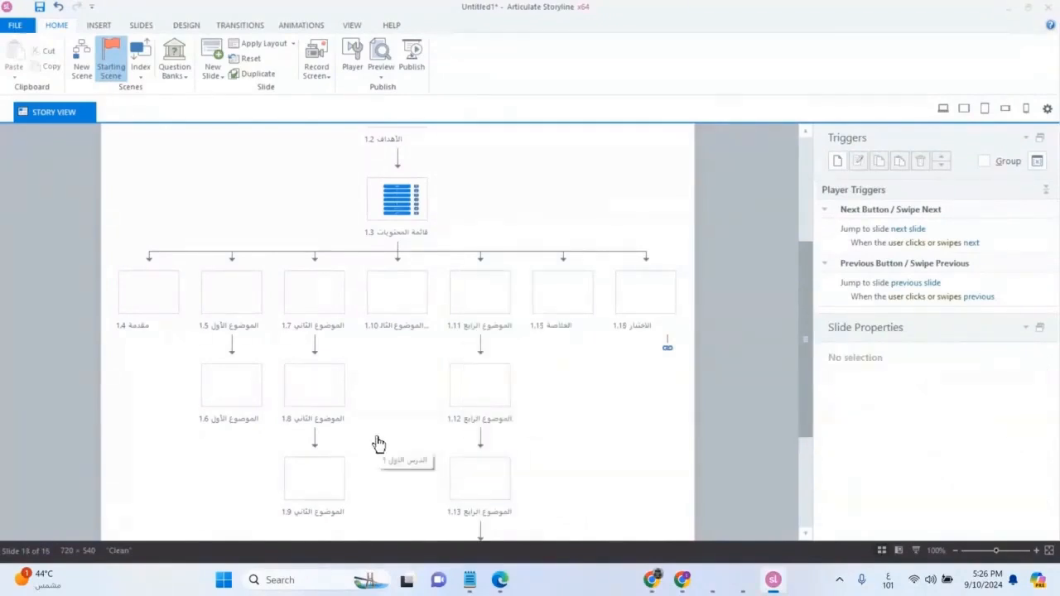
{"action": "scroll", "coordinate": [382, 443], "scroll_direction": "down", "scroll_amount": 1}
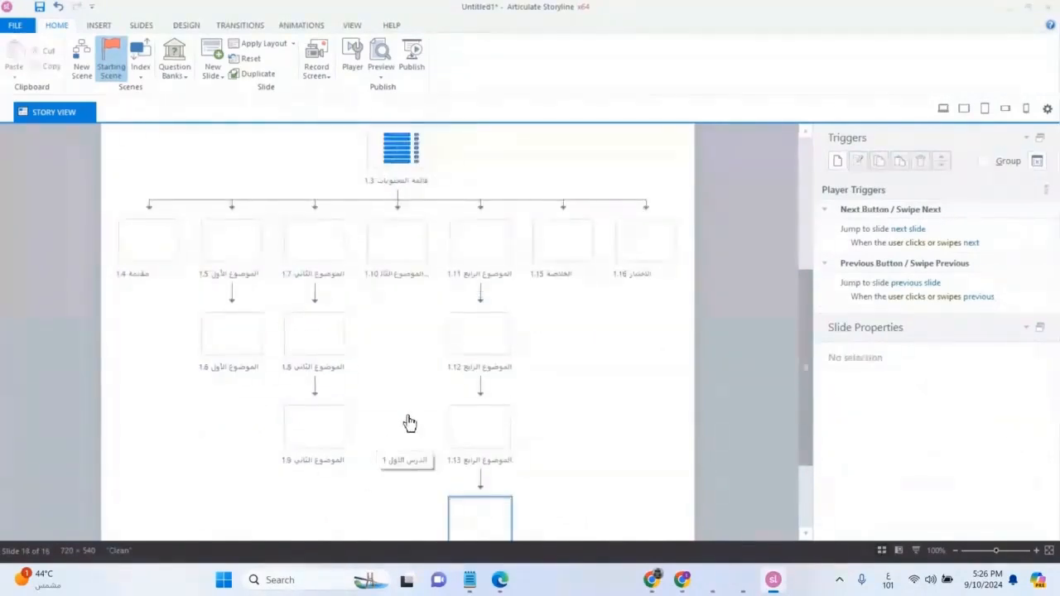
Step: Examine how each slide links to the following one, from the introduction slide 1.4 through the topic branches to the quiz slide 1.16
{"action": "left_click", "coordinate": [146, 251]}
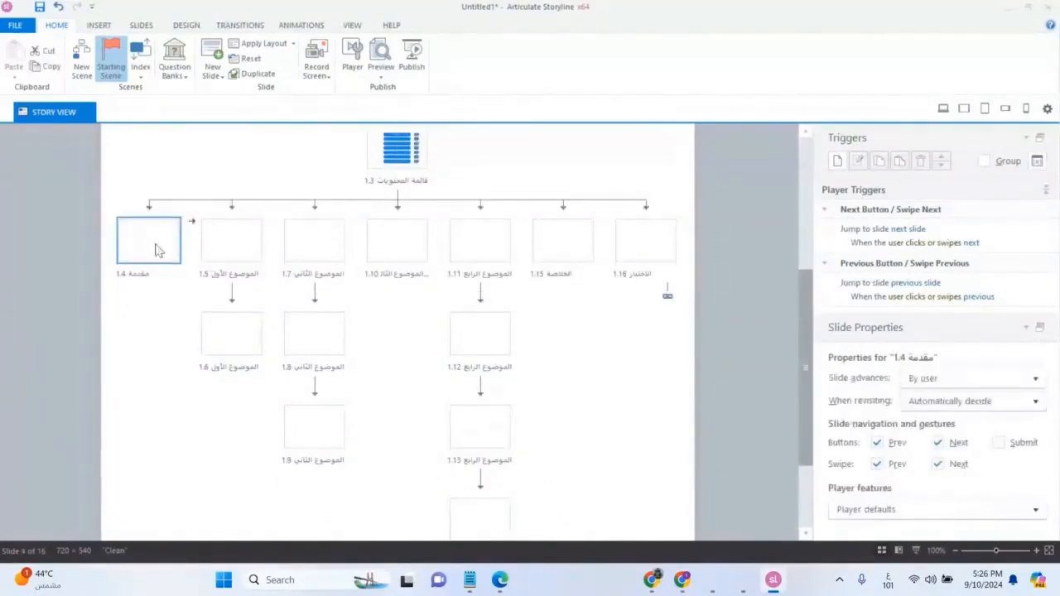
{"action": "left_click", "coordinate": [223, 252]}
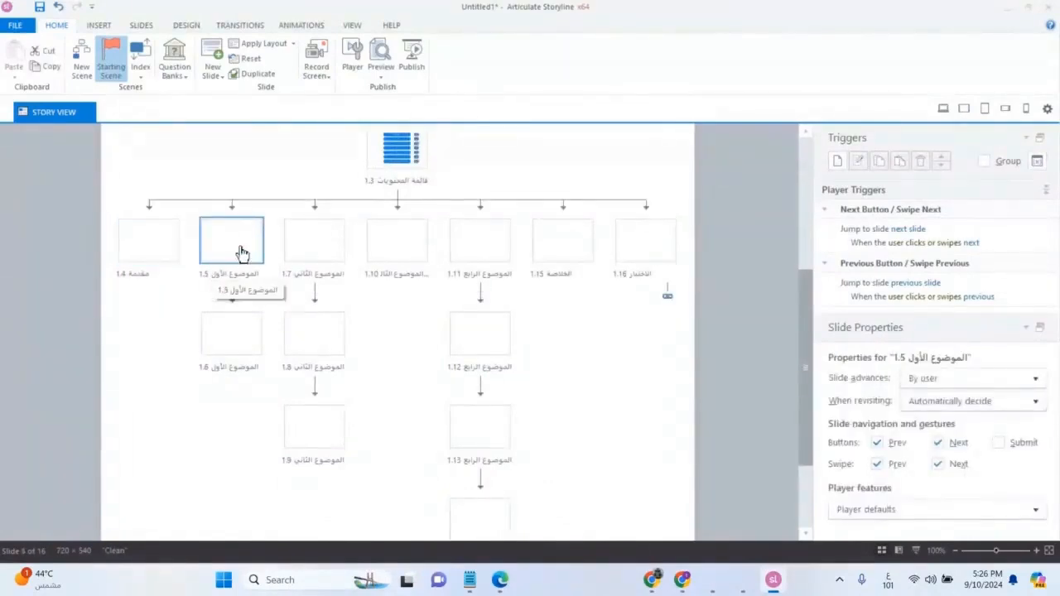
{"action": "left_click", "coordinate": [236, 360]}
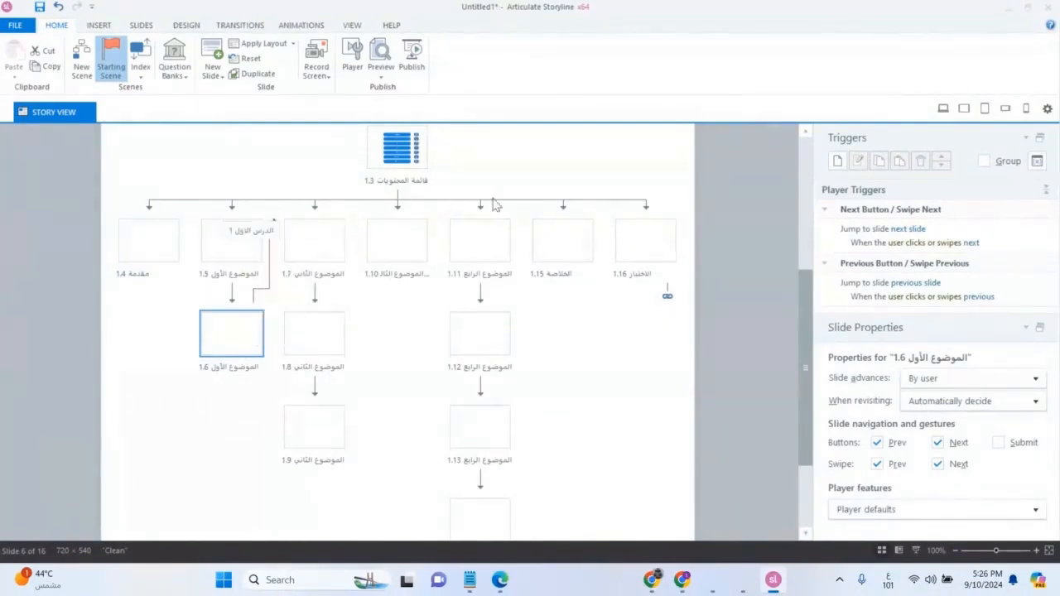
{"action": "left_click", "coordinate": [313, 346]}
{"action": "left_click", "coordinate": [314, 426]}
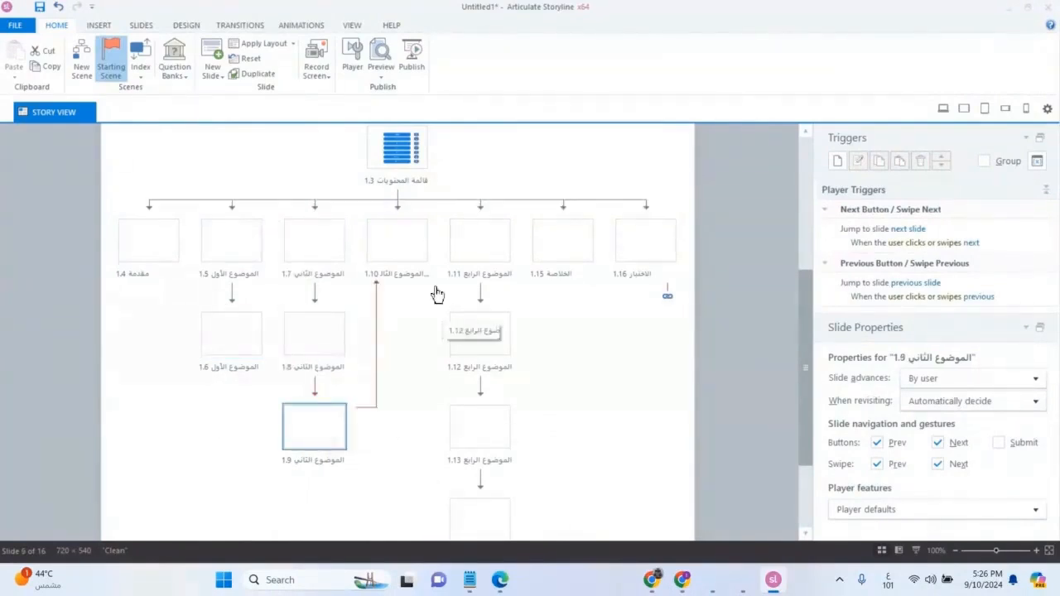
{"action": "left_click", "coordinate": [390, 250]}
{"action": "left_click", "coordinate": [472, 253]}
{"action": "left_click", "coordinate": [483, 327]}
{"action": "scroll", "coordinate": [485, 362], "scroll_direction": "down", "scroll_amount": 1}
{"action": "left_click", "coordinate": [485, 366]}
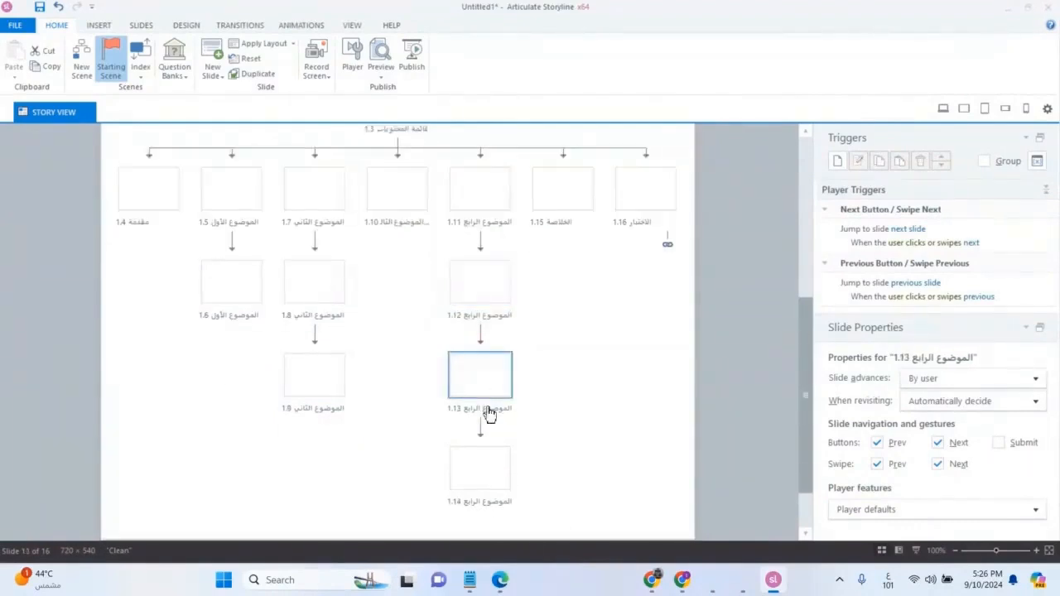
{"action": "left_click", "coordinate": [486, 458]}
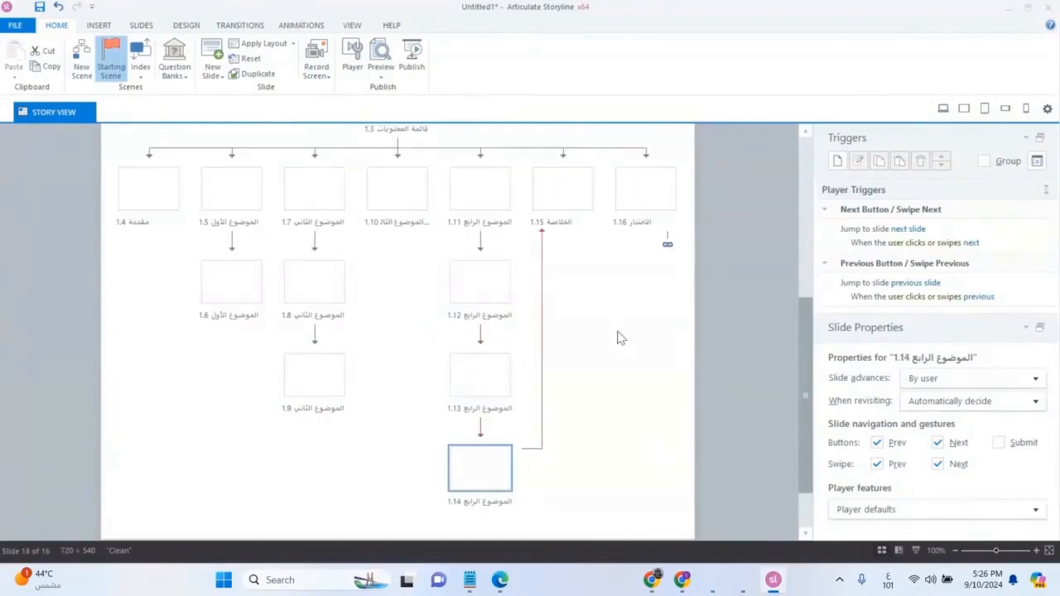
{"action": "left_click", "coordinate": [555, 197]}
{"action": "left_click", "coordinate": [635, 193]}
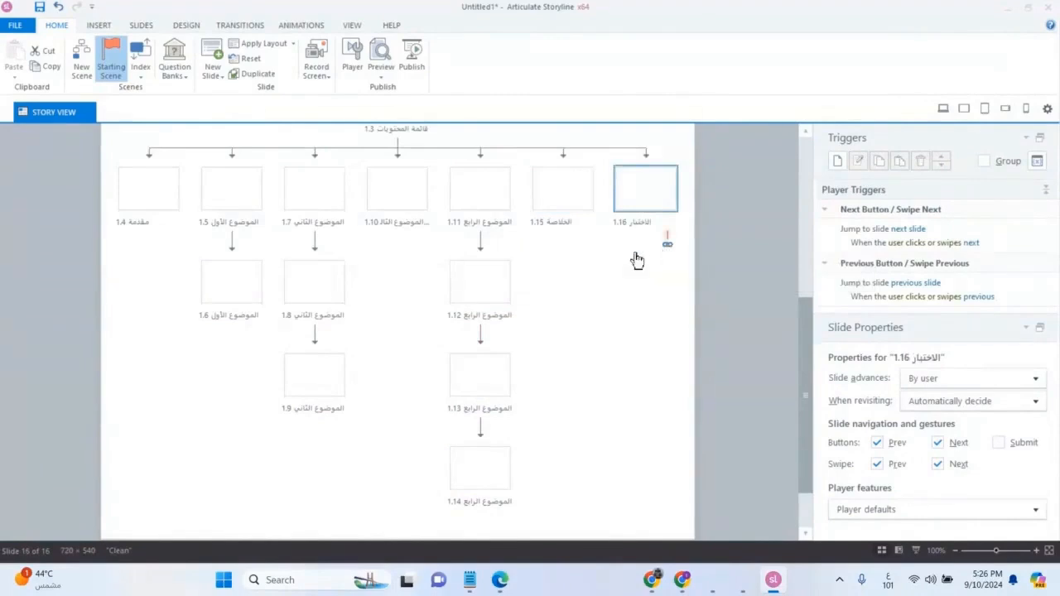
Step: Review the full course structure from the cover slide 1.1 to the quiz slide 1.16
{"action": "scroll", "coordinate": [466, 298], "scroll_direction": "up", "scroll_amount": 5}
{"action": "left_click", "coordinate": [397, 201]}
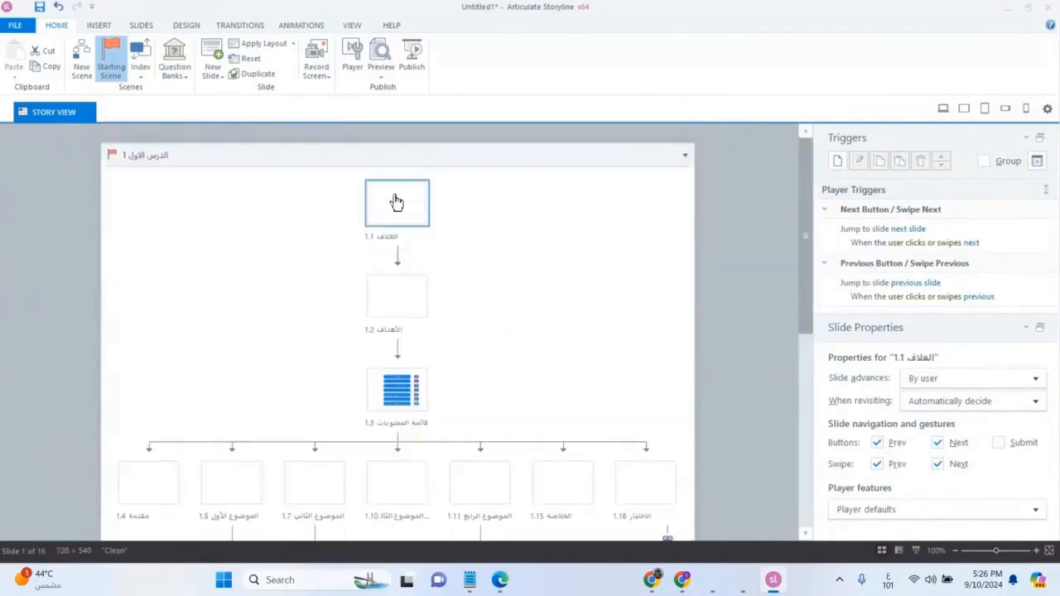
{"action": "scroll", "coordinate": [397, 202], "scroll_direction": "down", "scroll_amount": 5}
{"action": "left_click", "coordinate": [642, 242]}
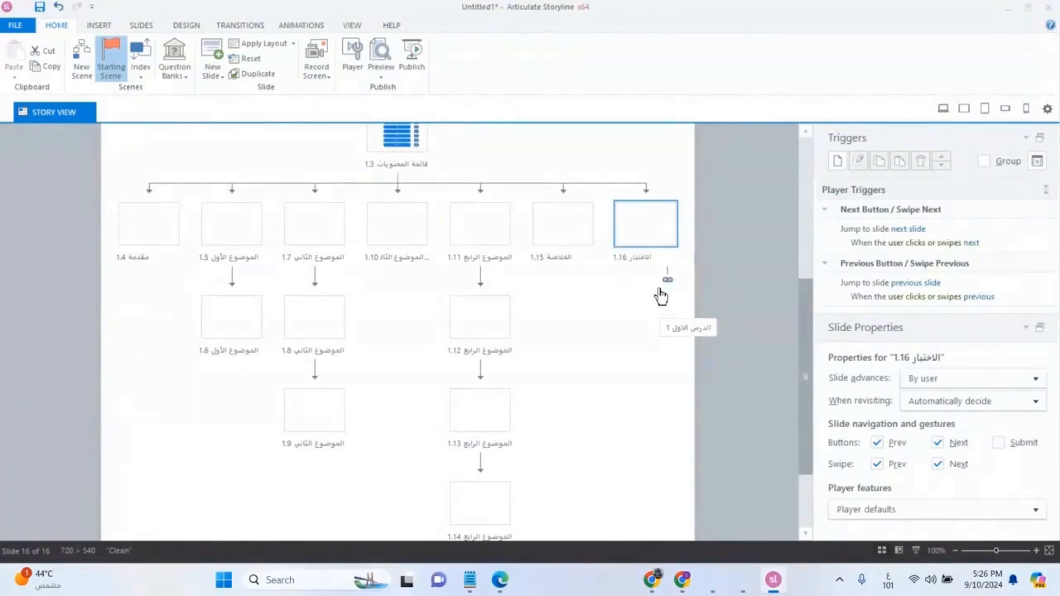
{"action": "scroll", "coordinate": [660, 296], "scroll_direction": "up", "scroll_amount": 3}
{"action": "scroll", "coordinate": [658, 296], "scroll_direction": "down", "scroll_amount": 2}
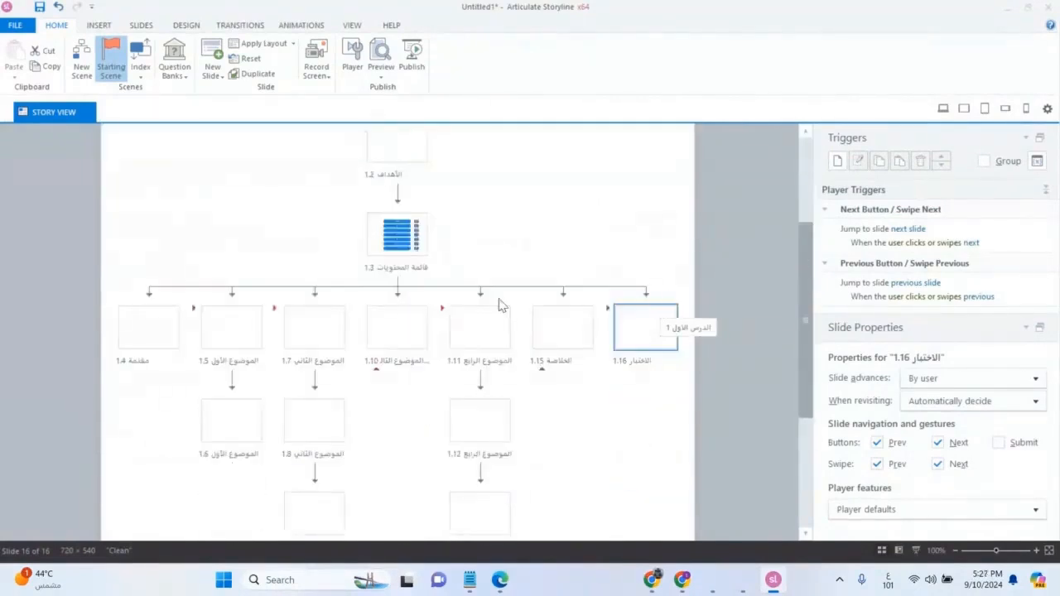
{"action": "left_click", "coordinate": [148, 294]}
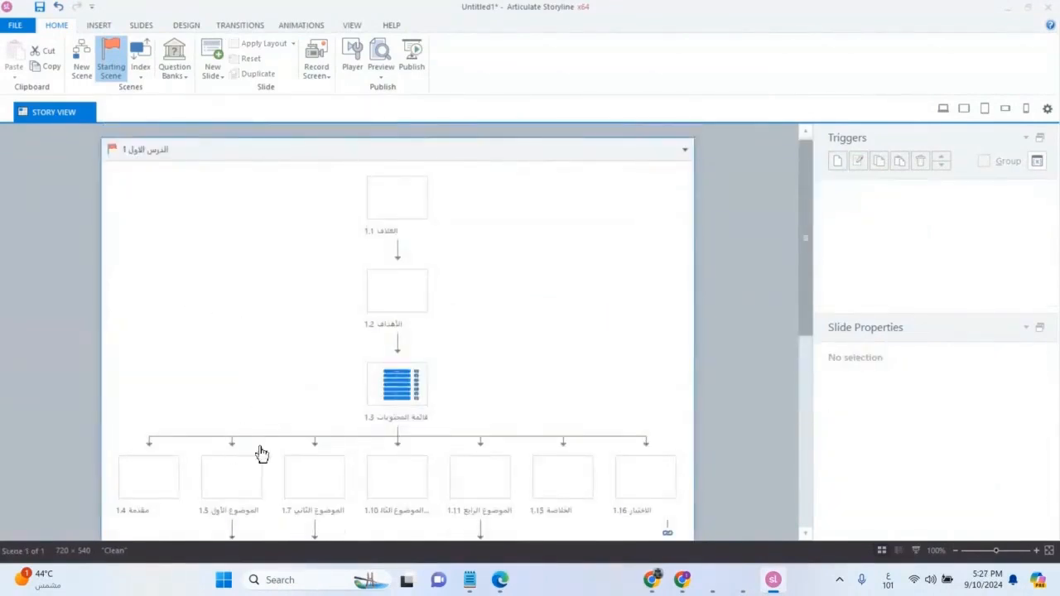
{"action": "scroll", "coordinate": [502, 376], "scroll_direction": "down", "scroll_amount": 2}
{"action": "scroll", "coordinate": [502, 375], "scroll_direction": "up", "scroll_amount": 1}
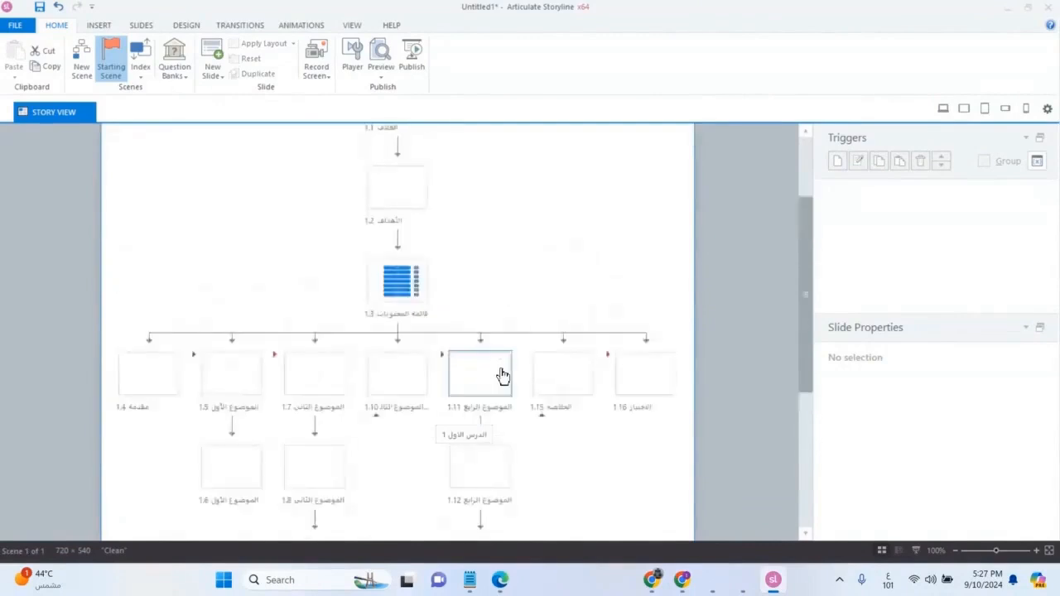
Step: Capture a screenshot of the scene's slide map, including the contents slide and the topic branches below it
{"action": "scroll", "coordinate": [514, 327], "scroll_direction": "down", "scroll_amount": 1}
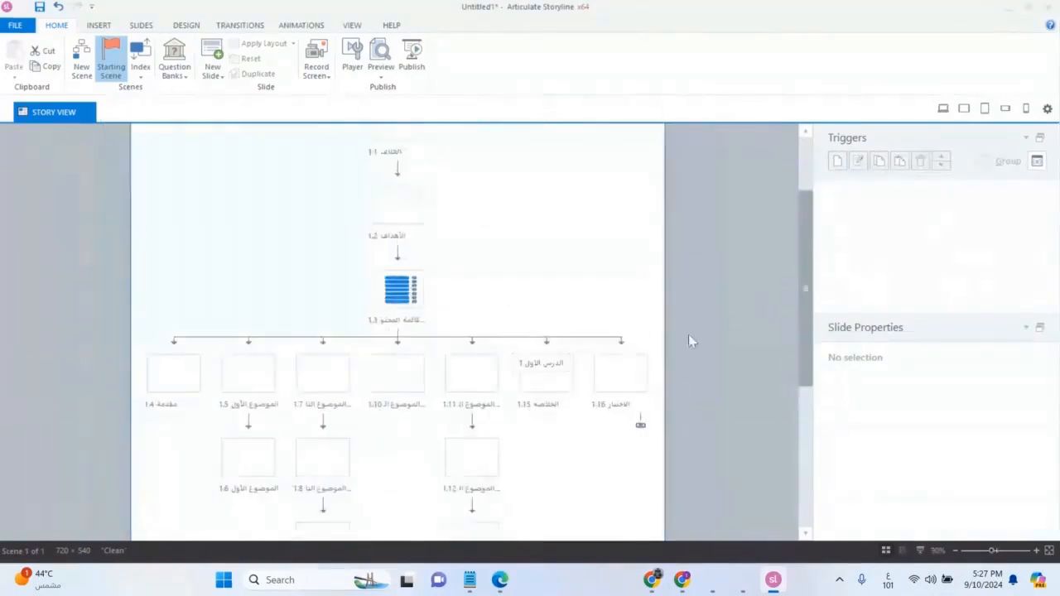
{"action": "left_click_drag", "start_coordinate": [808, 349], "coordinate": [808, 337]}
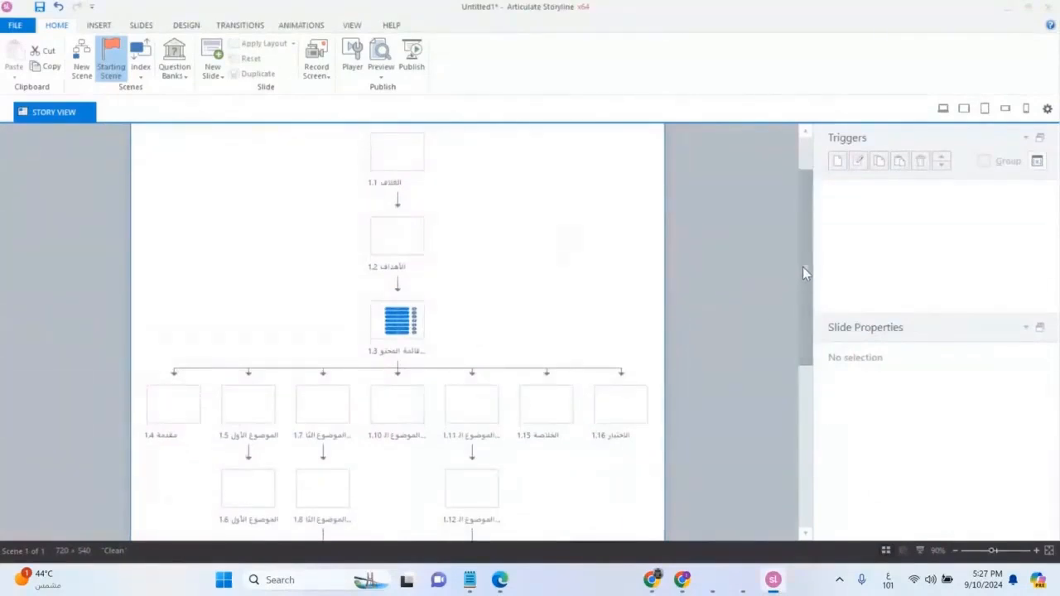
{"action": "left_click_drag", "start_coordinate": [802, 267], "coordinate": [814, 296]}
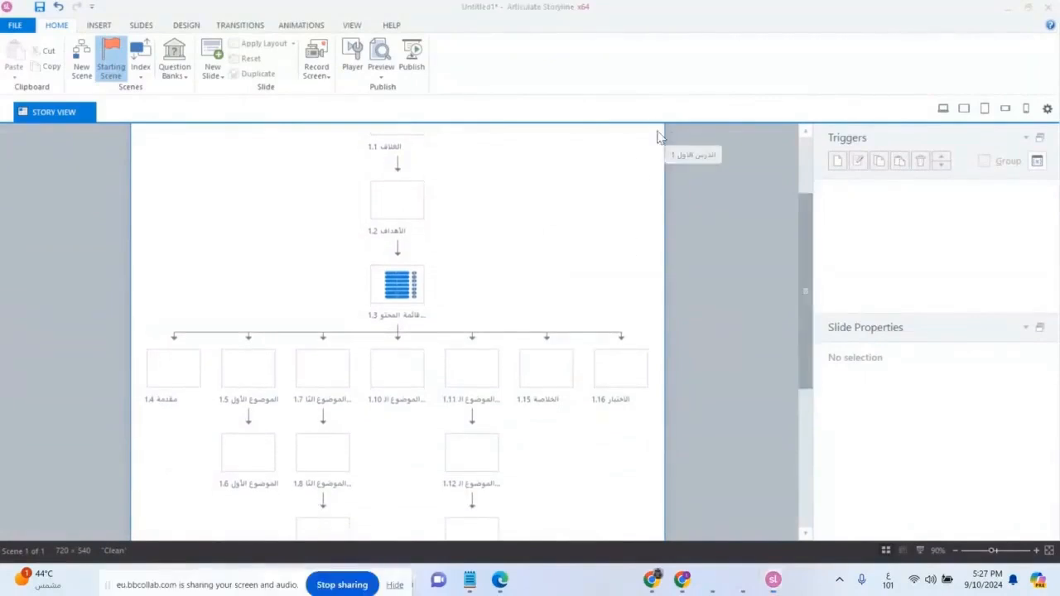
{"action": "key", "text": "super+shift+s"}
{"action": "left_click_drag", "start_coordinate": [664, 124], "coordinate": [135, 549]}
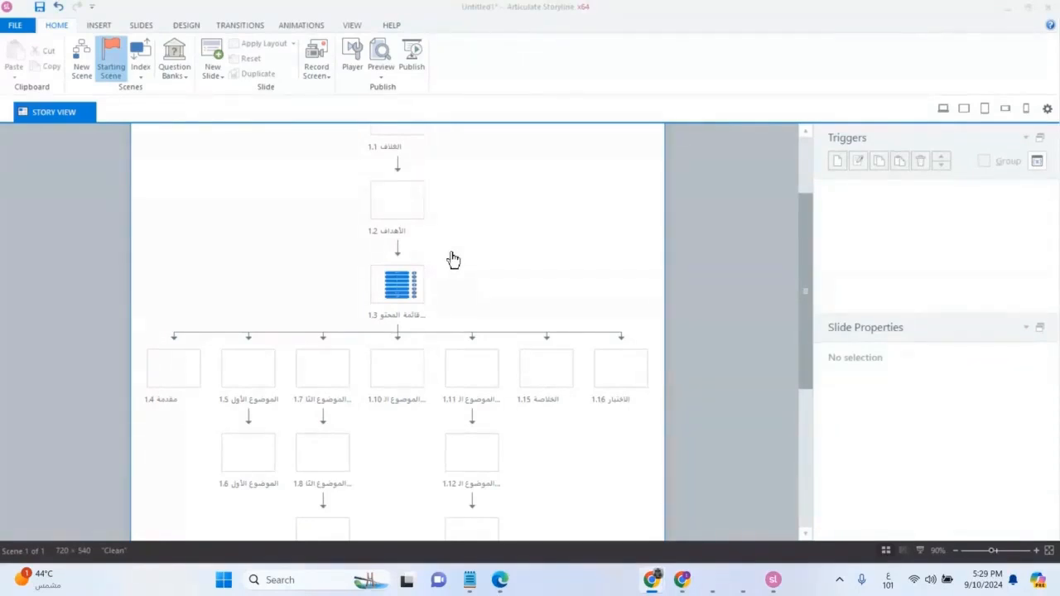
Step: Examine the scene map's branches again, including the quiz slide الاختبار 1.16
{"action": "scroll", "coordinate": [453, 260], "scroll_direction": "up", "scroll_amount": 3}
{"action": "scroll", "coordinate": [453, 260], "scroll_direction": "down", "scroll_amount": 5}
{"action": "scroll", "coordinate": [453, 259], "scroll_direction": "up", "scroll_amount": 3}
{"action": "scroll", "coordinate": [453, 260], "scroll_direction": "down", "scroll_amount": 3}
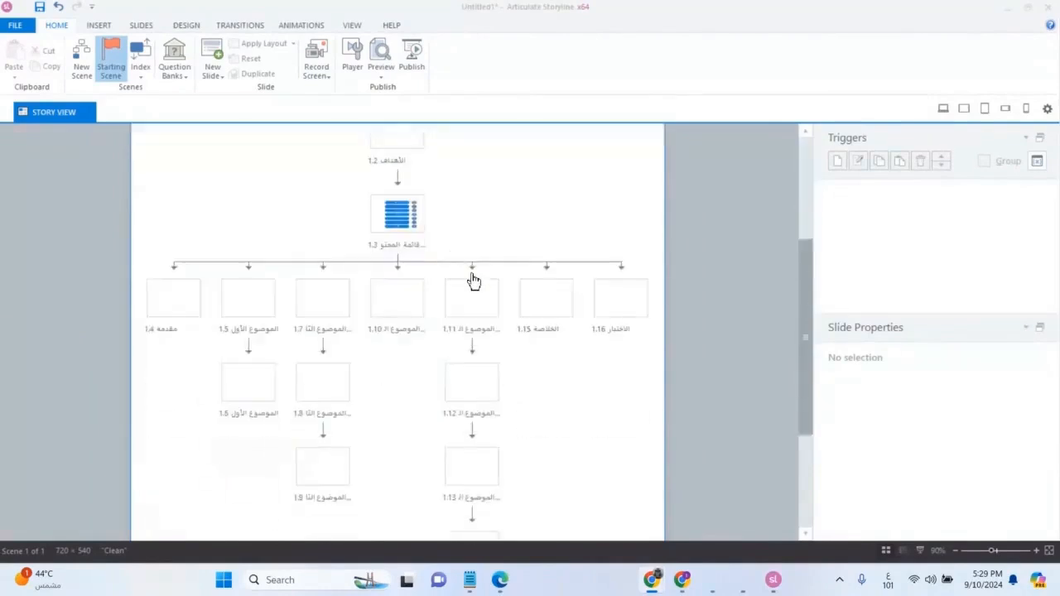
{"action": "left_click", "coordinate": [616, 312]}
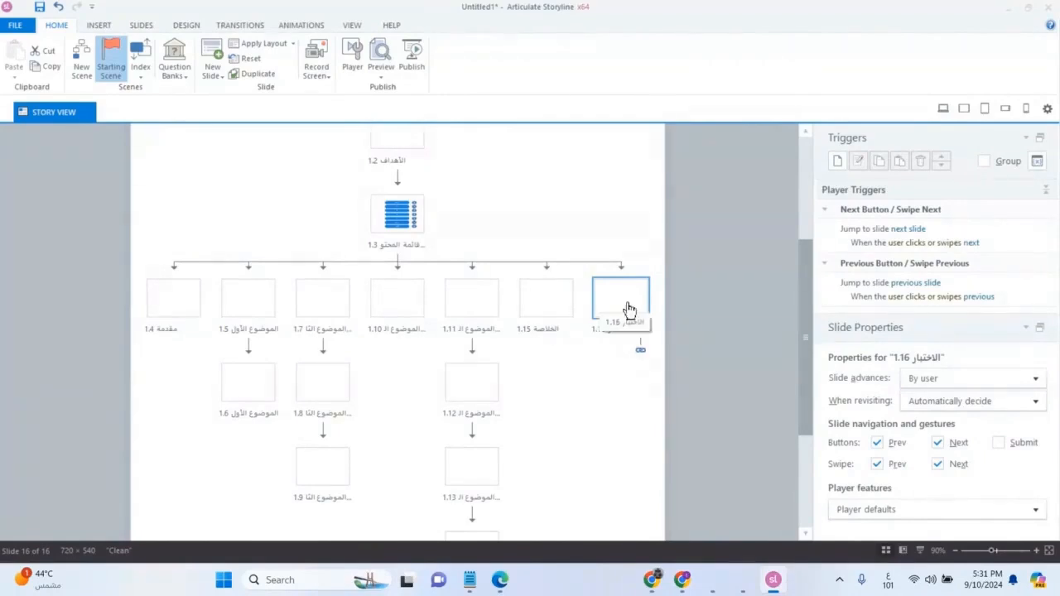
{"action": "scroll", "coordinate": [518, 348], "scroll_direction": "up", "scroll_amount": 2}
{"action": "scroll", "coordinate": [518, 348], "scroll_direction": "up", "scroll_amount": 1}
{"action": "scroll", "coordinate": [518, 348], "scroll_direction": "down", "scroll_amount": 2}
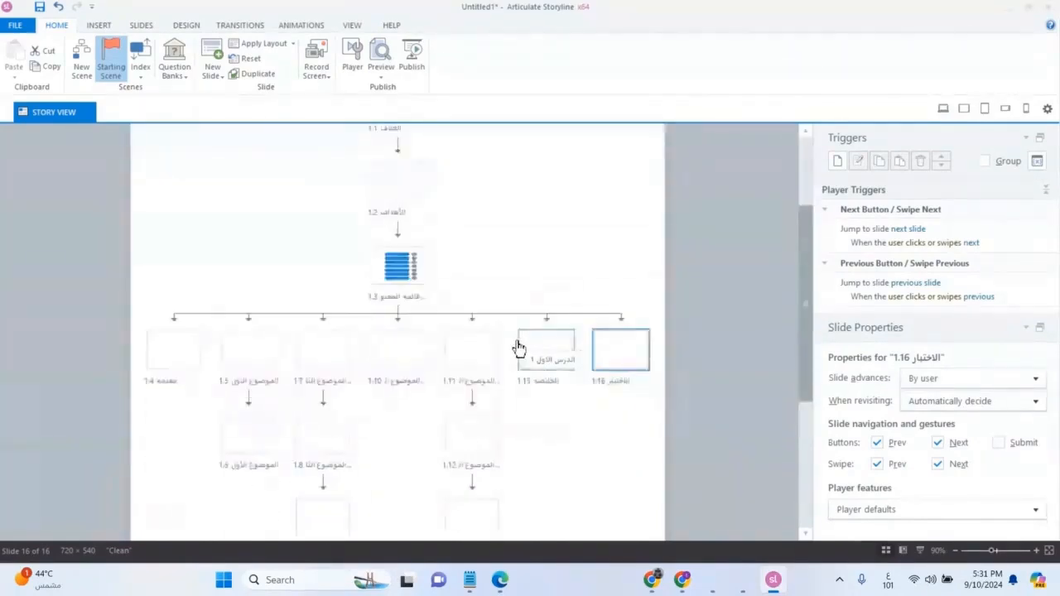